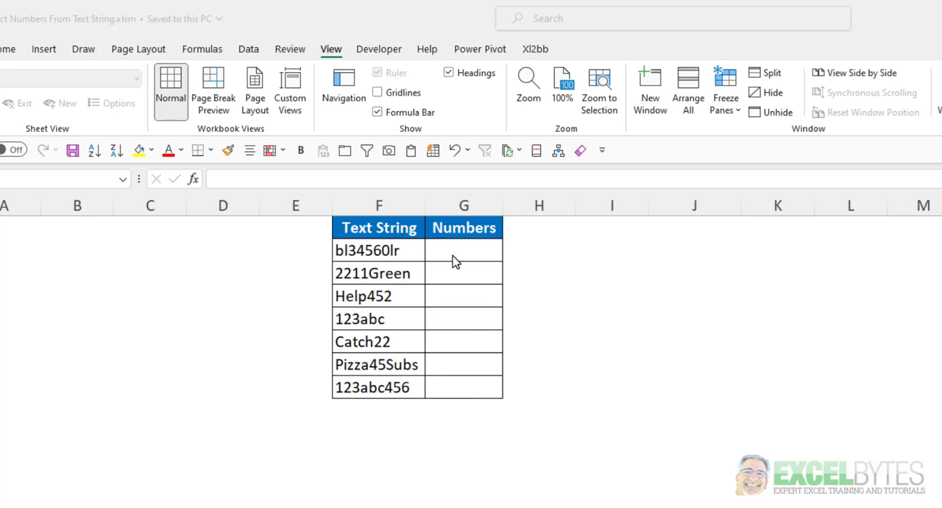
# - In G2, begin a TEXTJOIN formula with an empty-string delimiter ("") and TRUE to ignore empty cells
pyautogui.click(454, 256)
pyautogui.click(458, 244)
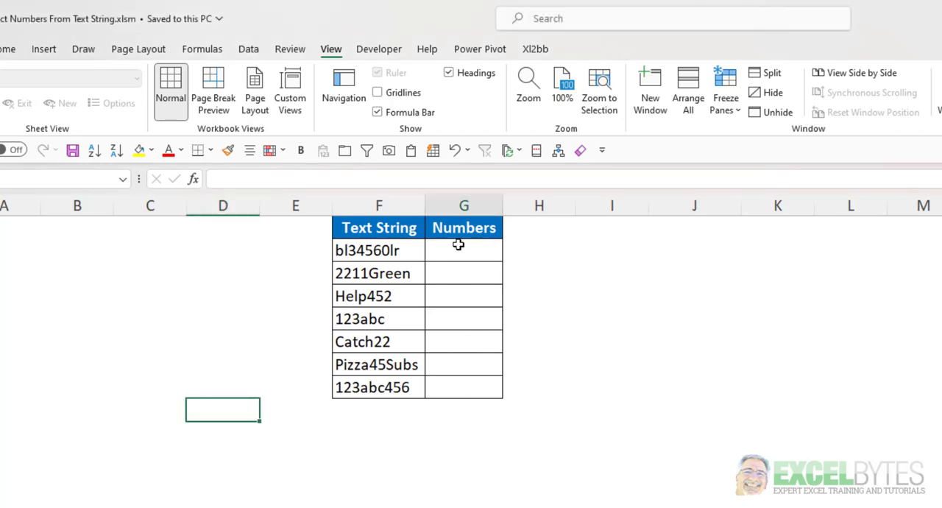
pyautogui.write('=te')
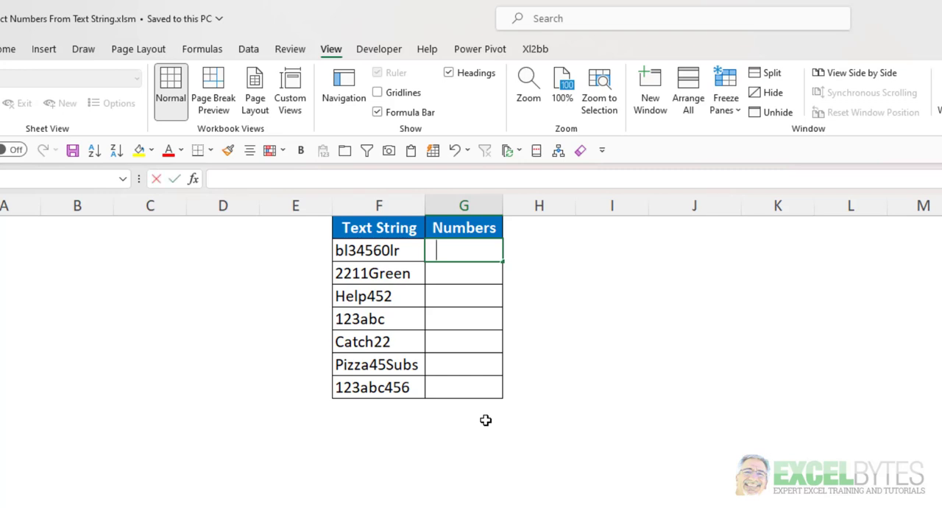
pyautogui.press('Down')
pyautogui.press('Down')
pyautogui.press('Down')
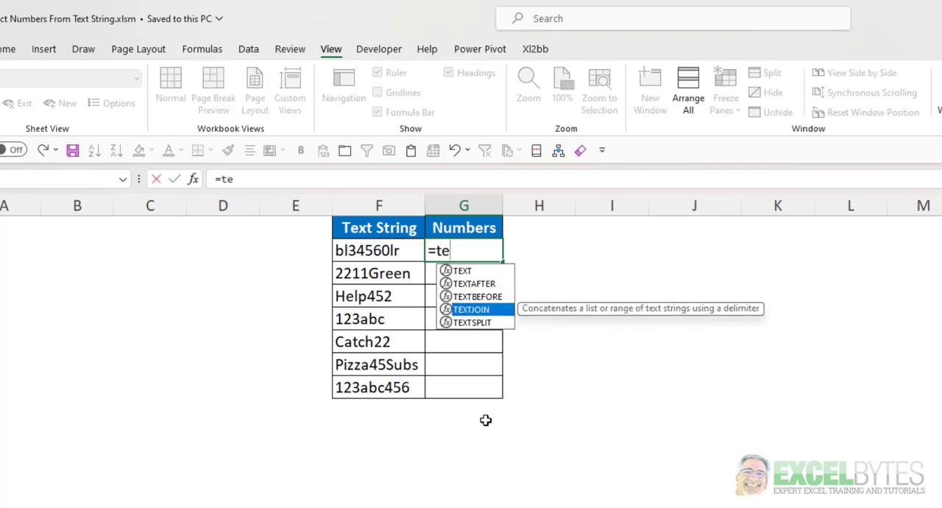
pyautogui.press('Tab')
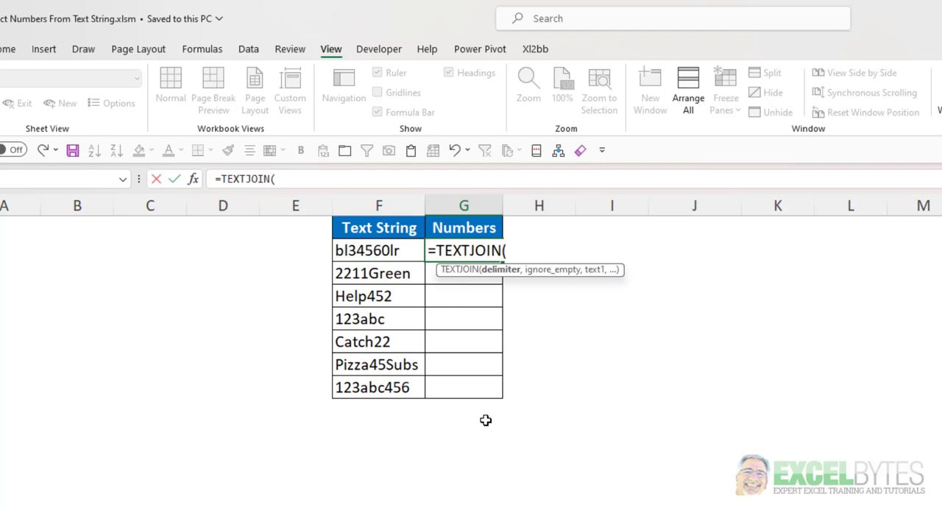
pyautogui.write('"",')
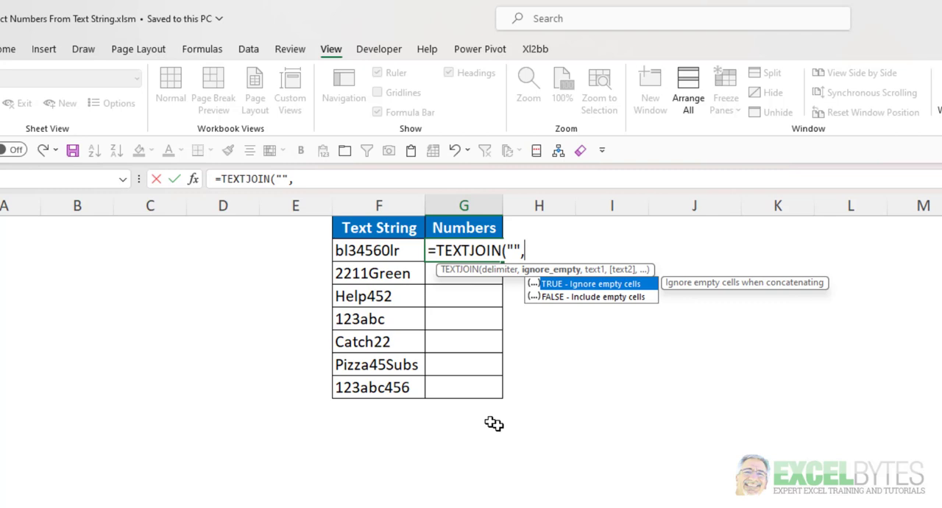
pyautogui.doubleClick(589, 285)
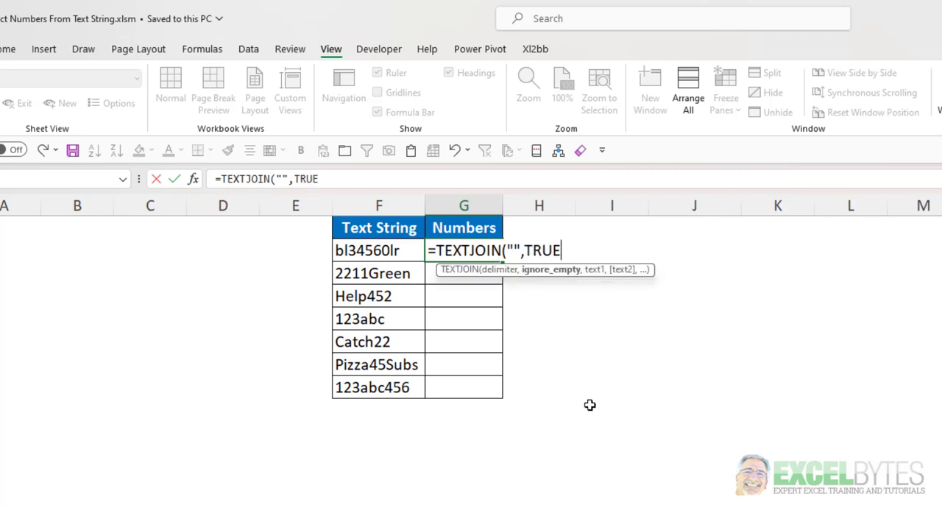
pyautogui.write(',')
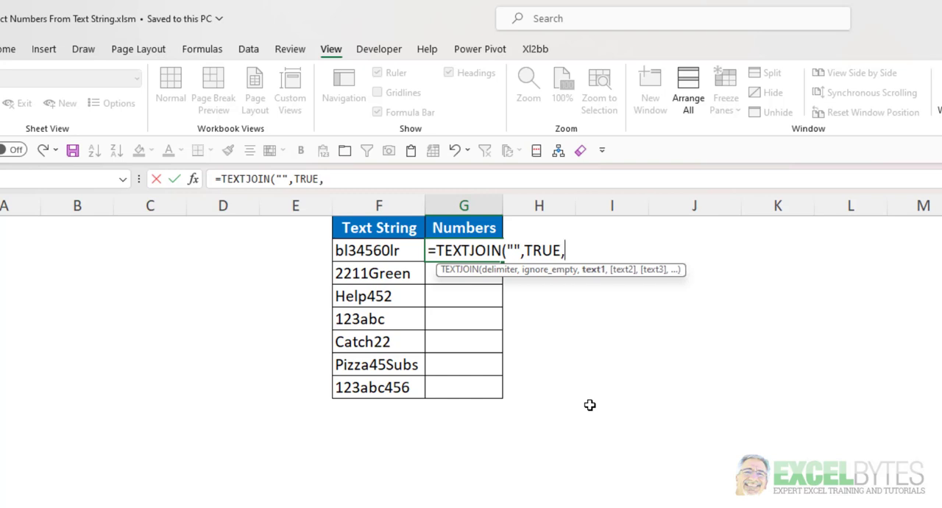
pyautogui.write('ife')
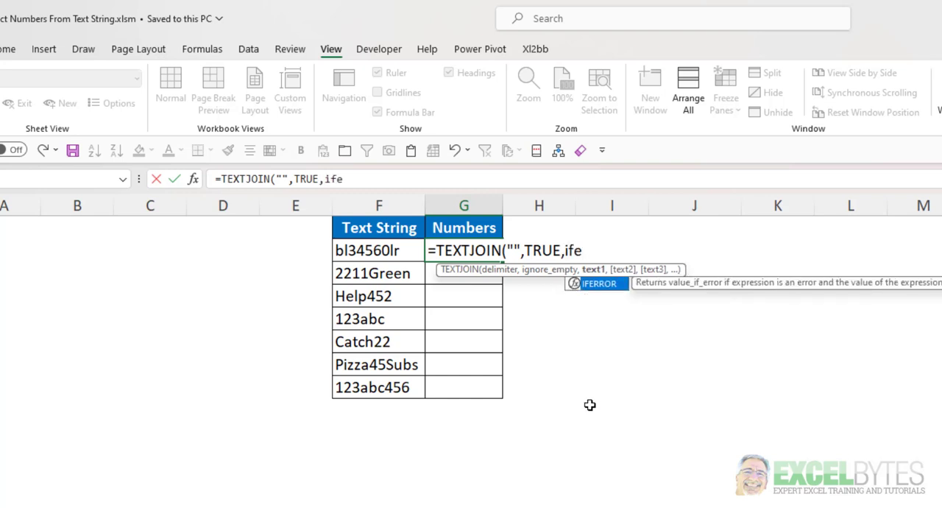
# - As TEXTJOIN's text argument, nest an IFERROR containing a MID function that takes F2 as its text
pyautogui.press('Tab')
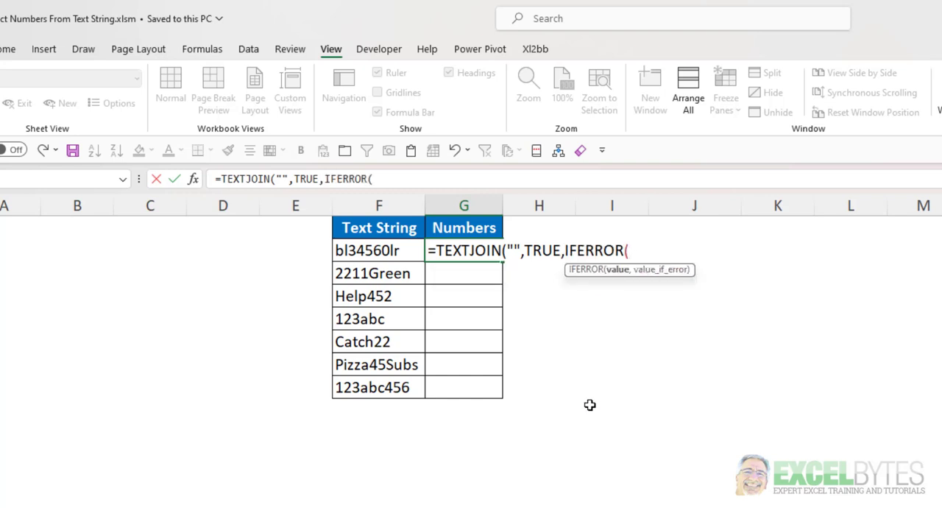
pyautogui.write('mid')
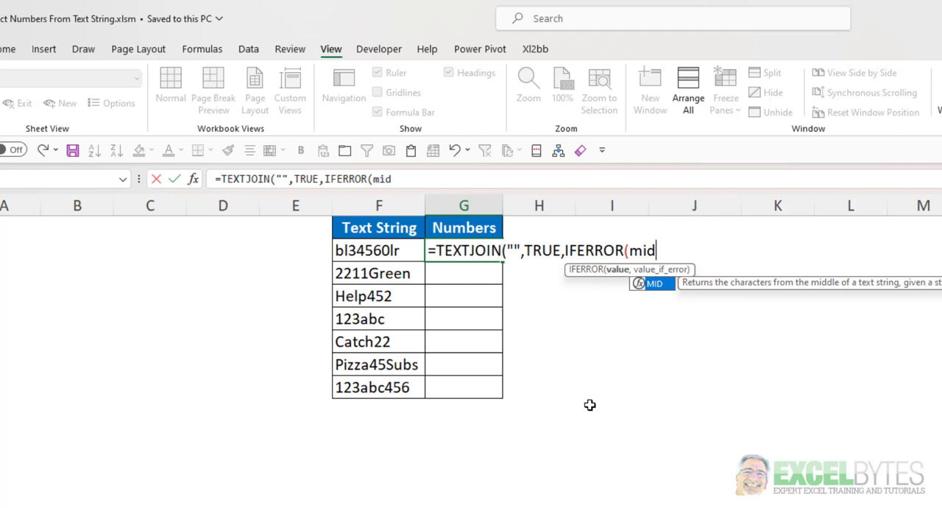
pyautogui.press('Tab')
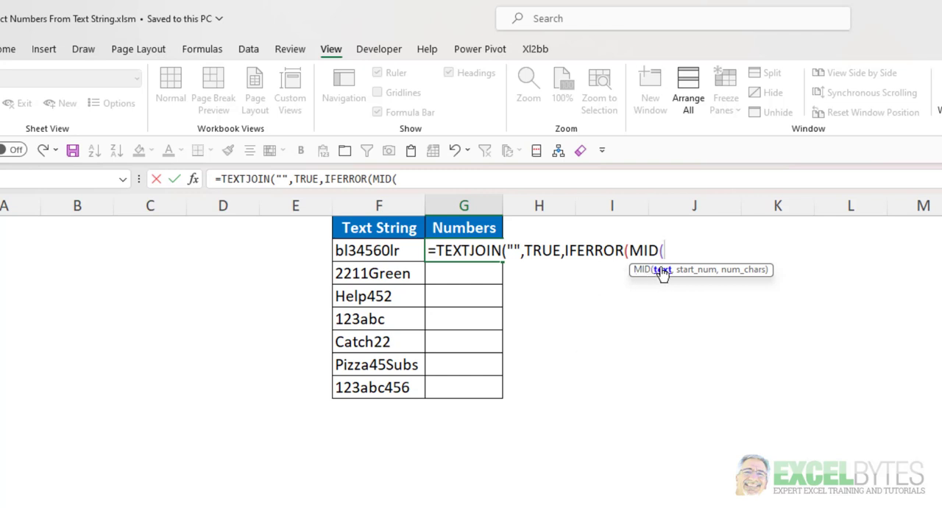
pyautogui.click(360, 250)
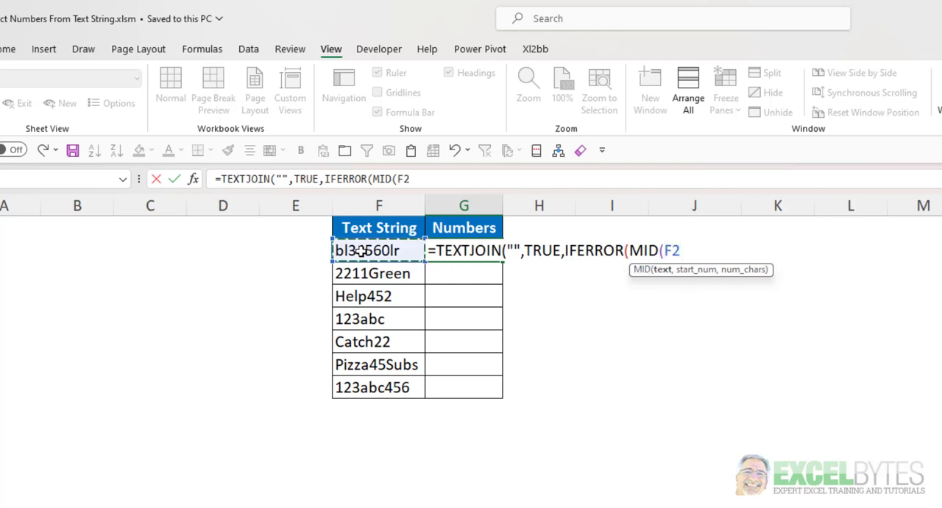
pyautogui.write(',')
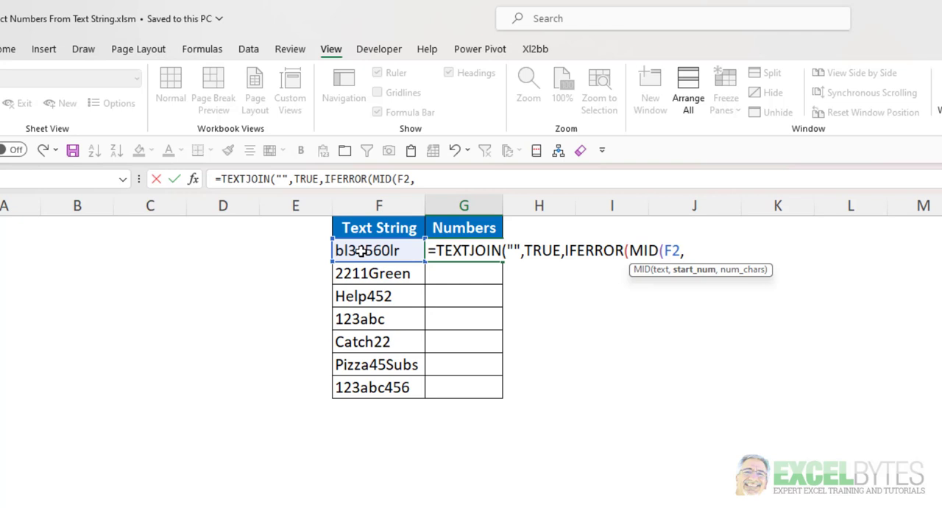
# - Supply SEQUENCE(LEN(F2)) as the starting position argument of the MID function
pyautogui.write('se')
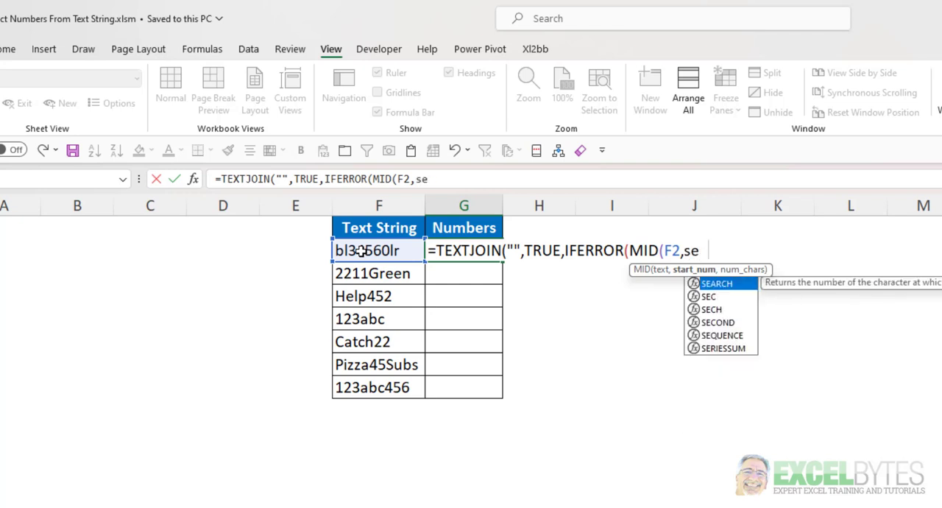
pyautogui.write('q')
pyautogui.press('Tab')
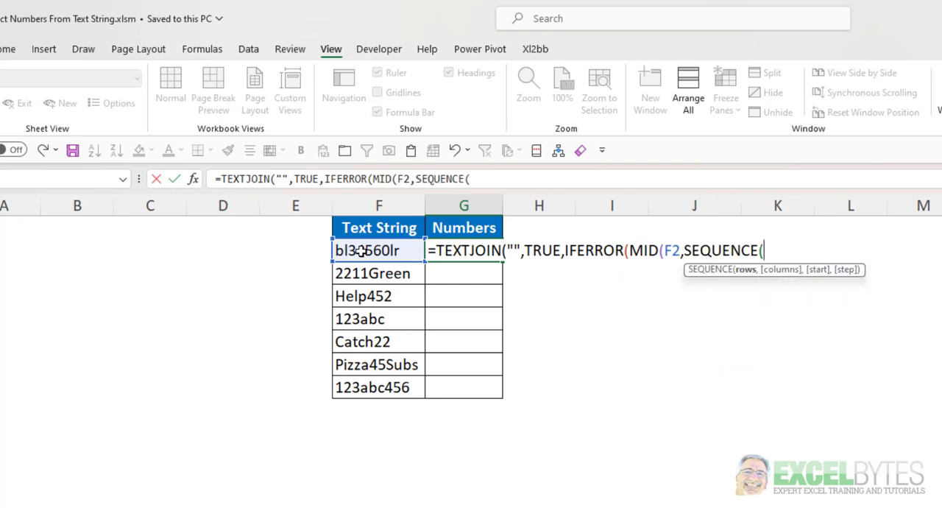
pyautogui.write('len')
pyautogui.press('Tab')
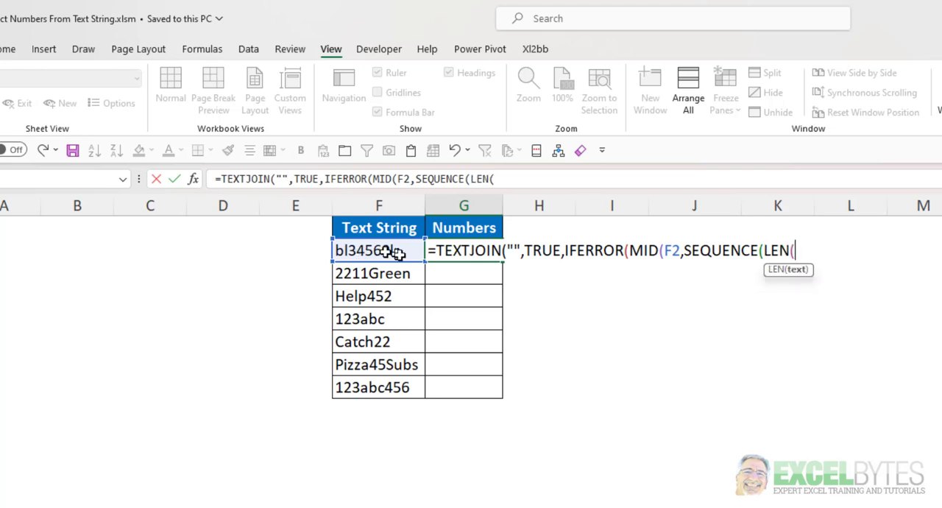
pyautogui.click(370, 252)
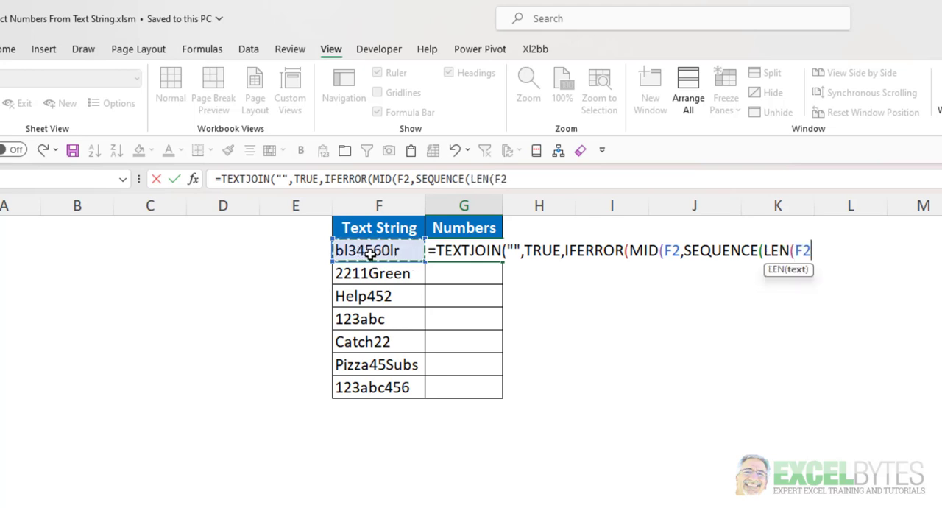
pyautogui.write(')')
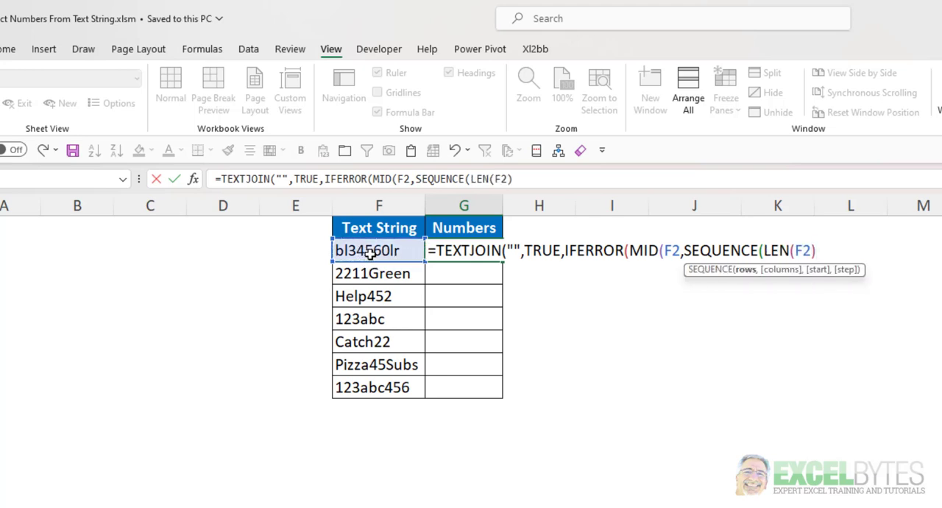
pyautogui.write(')')
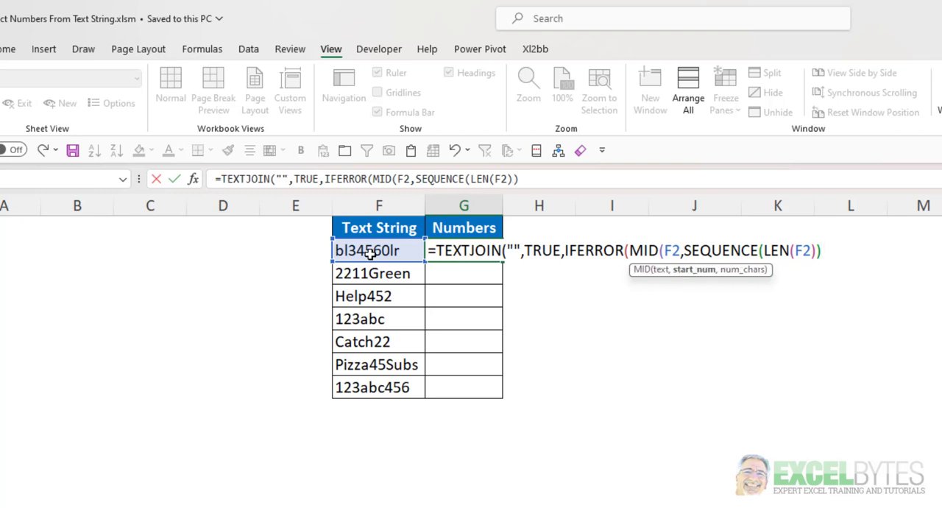
pyautogui.write(',')
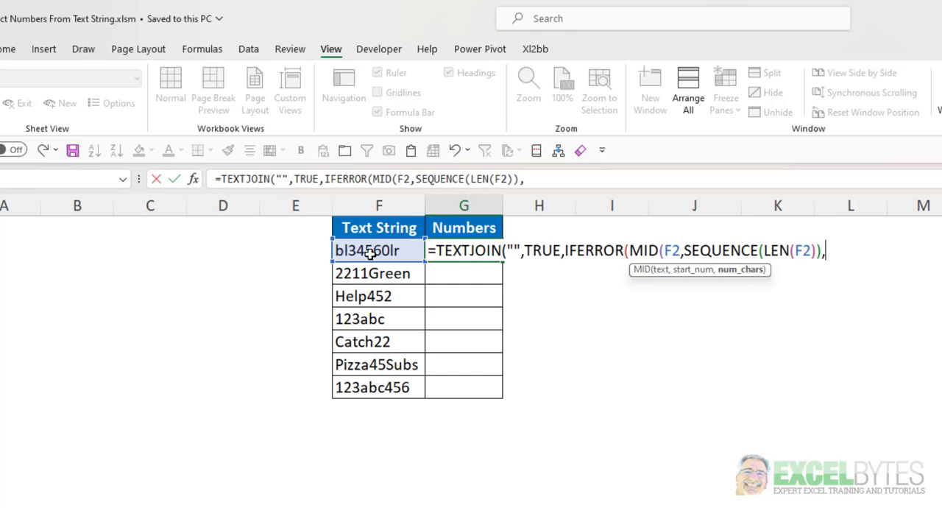
pyautogui.write('1')
# - Set MID to extract 1 character and multiply its result by 1
pyautogui.write(')')
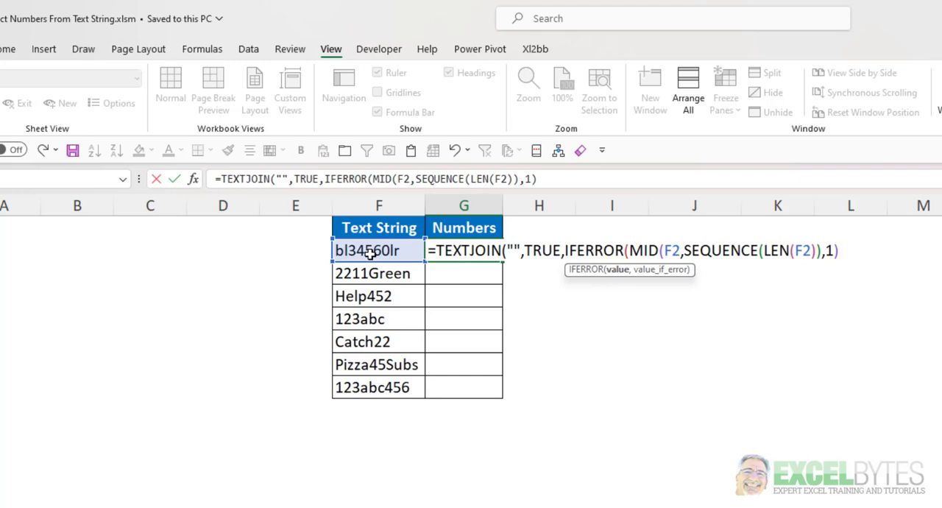
pyautogui.write('*1,')
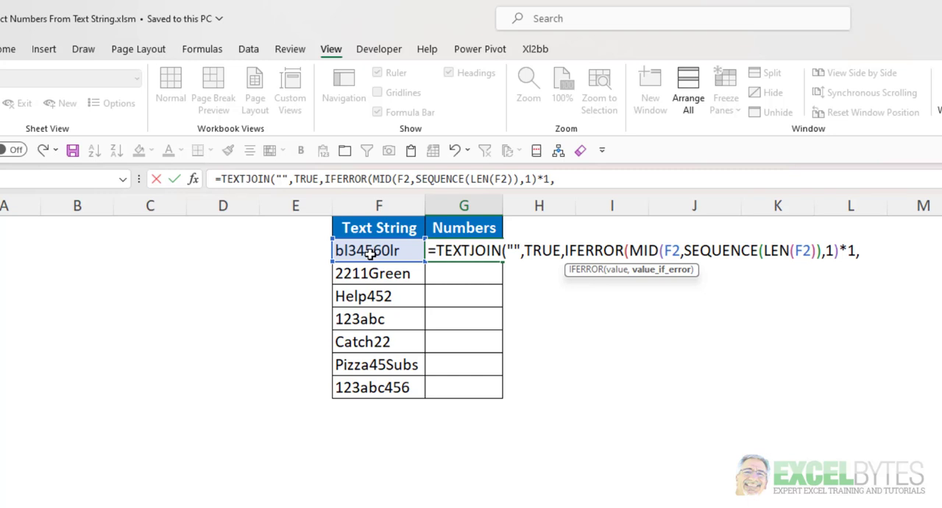
pyautogui.write('"")')
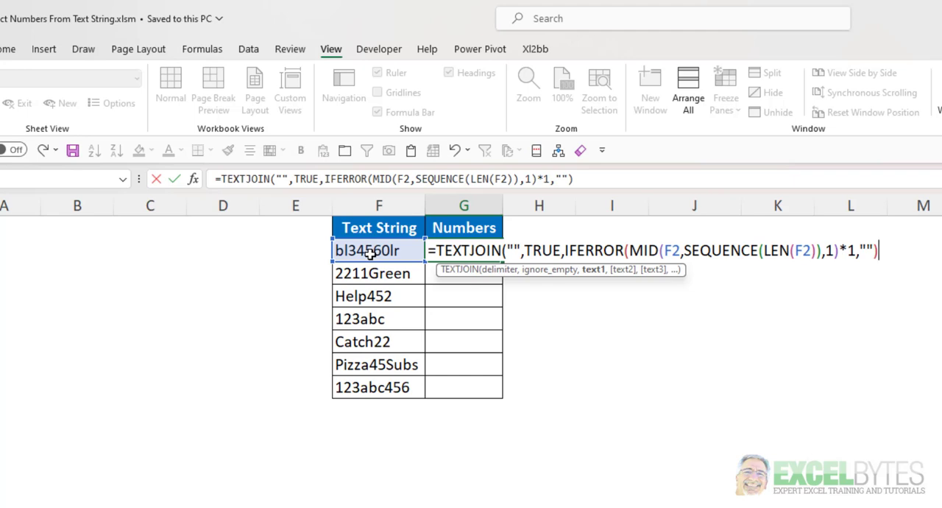
pyautogui.write(')')
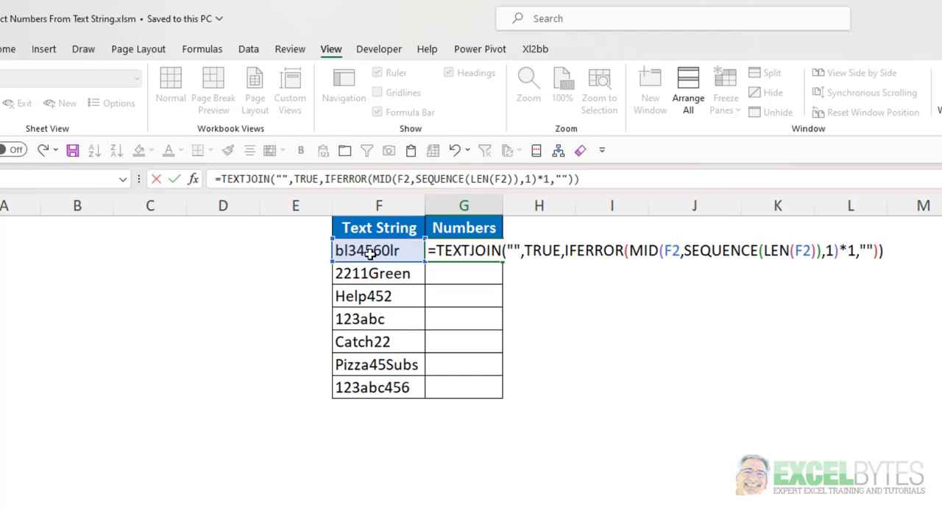
pyautogui.write('*1')
# - Give IFERROR an empty string ("") as its fallback, then close TEXTJOIN, multiply it by 1 and enter the formula
pyautogui.press('Return')
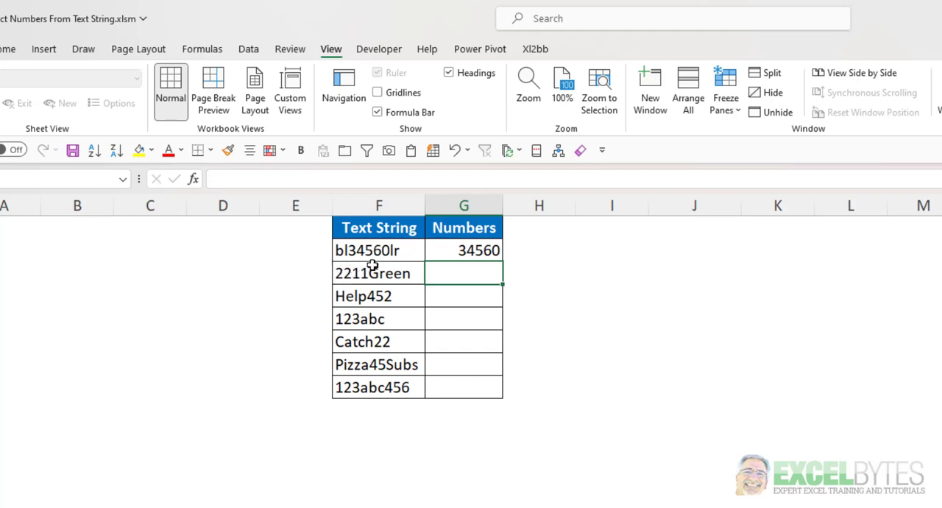
# - Fill the G2 formula down the Numbers column through G8, alongside every text string
pyautogui.click(497, 253)
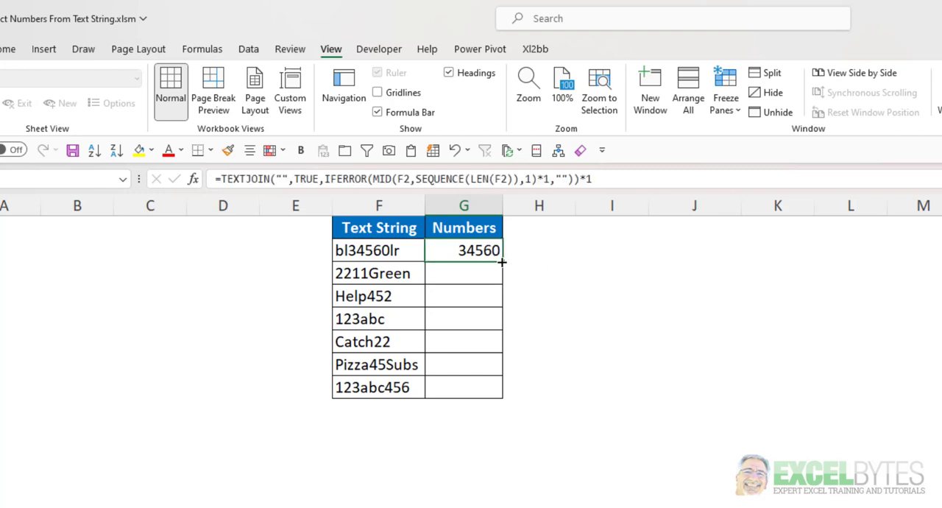
pyautogui.doubleClick(501, 262)
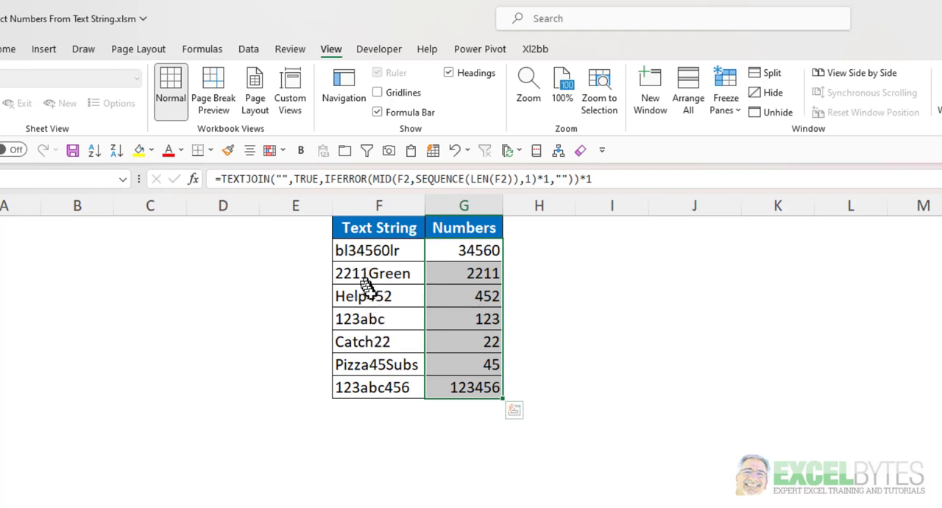
pyautogui.click(377, 385)
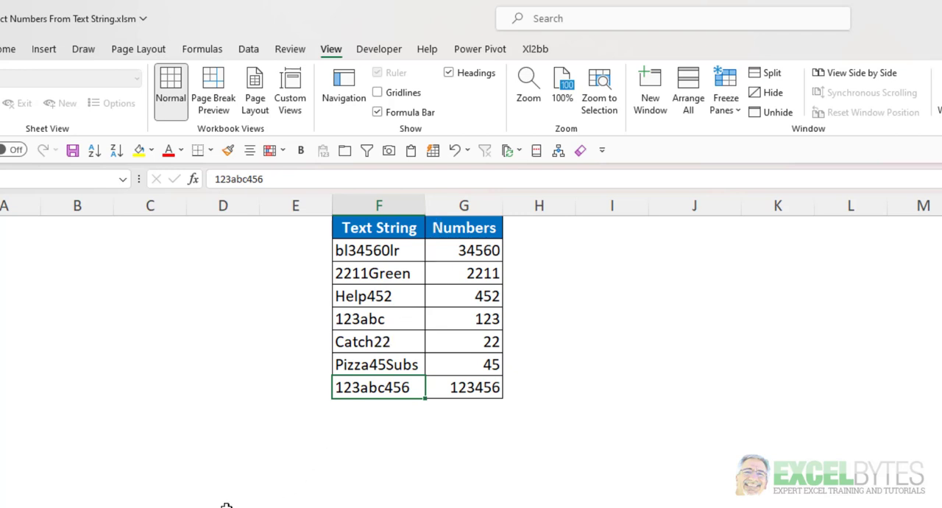
# - Open the Evaluate Formula tool for the Numbers formula in G4, beside Help452, and place its dialog below that row
pyautogui.click(206, 50)
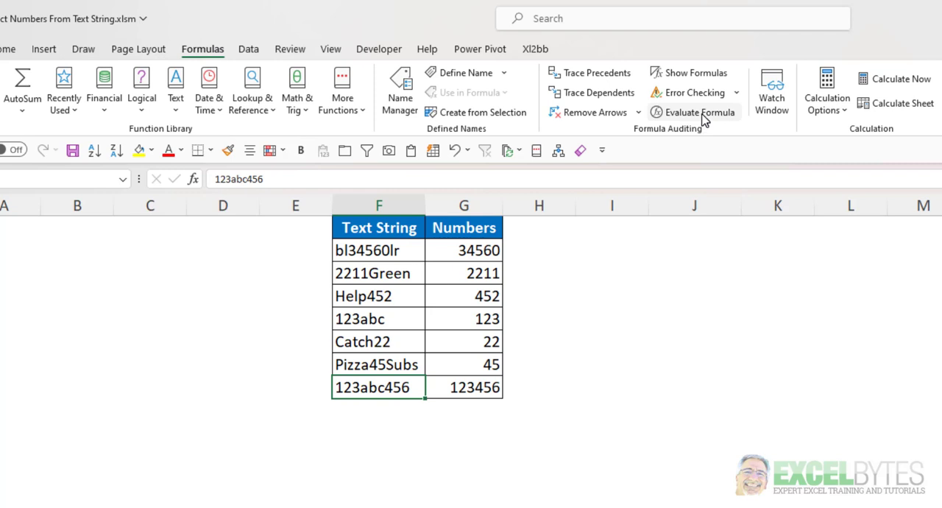
pyautogui.click(475, 300)
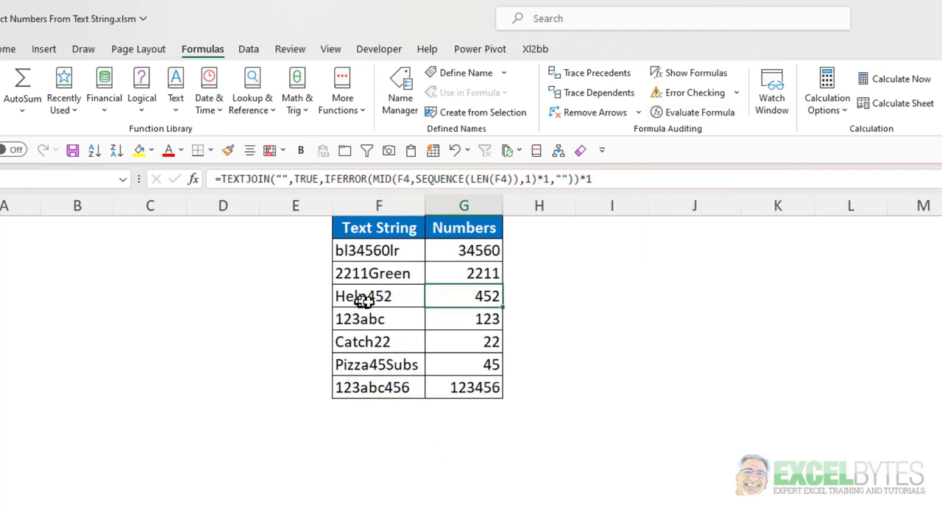
pyautogui.click(697, 114)
pyautogui.moveTo(397, 316); pyautogui.dragTo(379, 322)
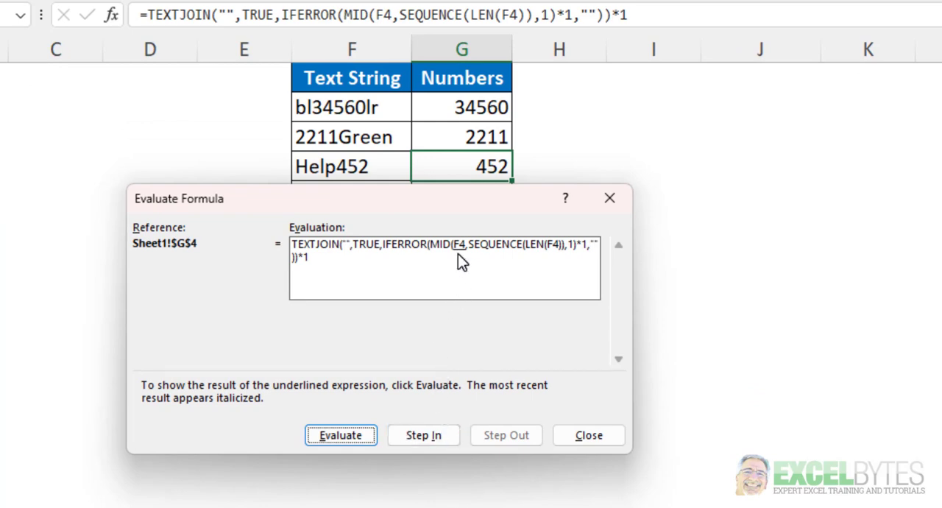
# - Evaluate the G4 formula step by step through both F4 references, the LEN function and the SEQUENCE function
pyautogui.click(330, 439)
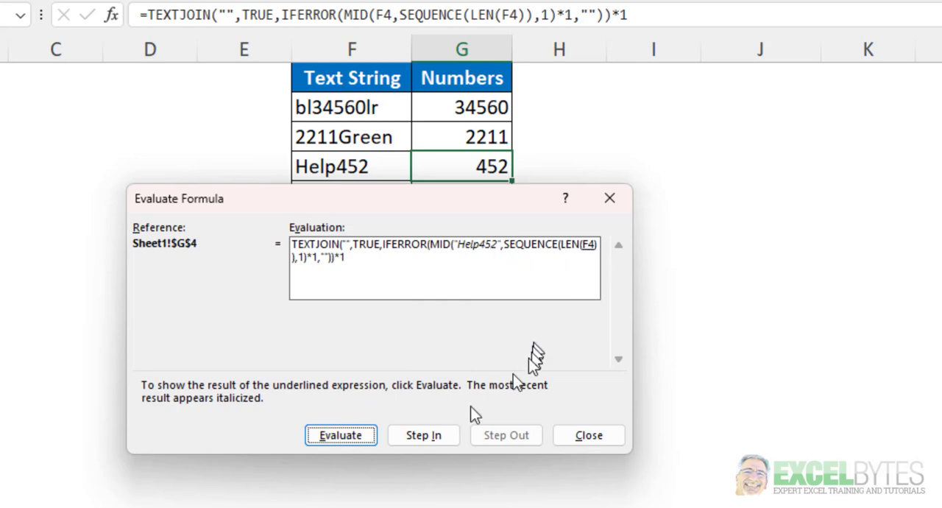
pyautogui.click(341, 435)
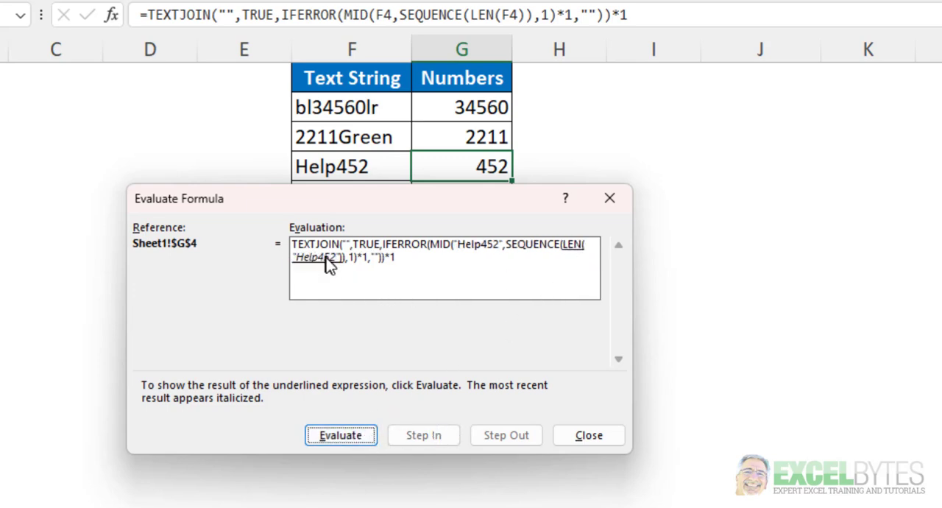
pyautogui.click(335, 436)
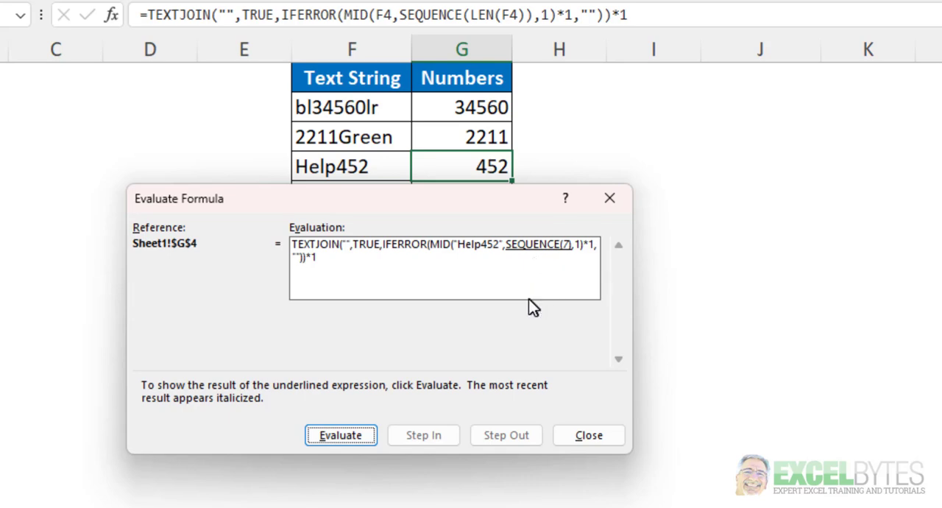
pyautogui.click(344, 433)
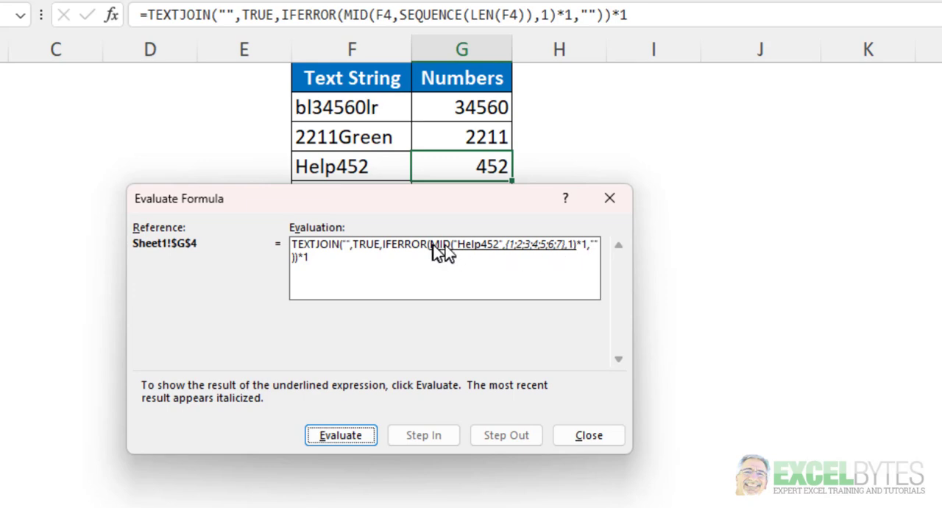
# - Continue evaluating the G4 formula through MID, the multiplication of its characters by 1, and IFERROR
pyautogui.click(341, 434)
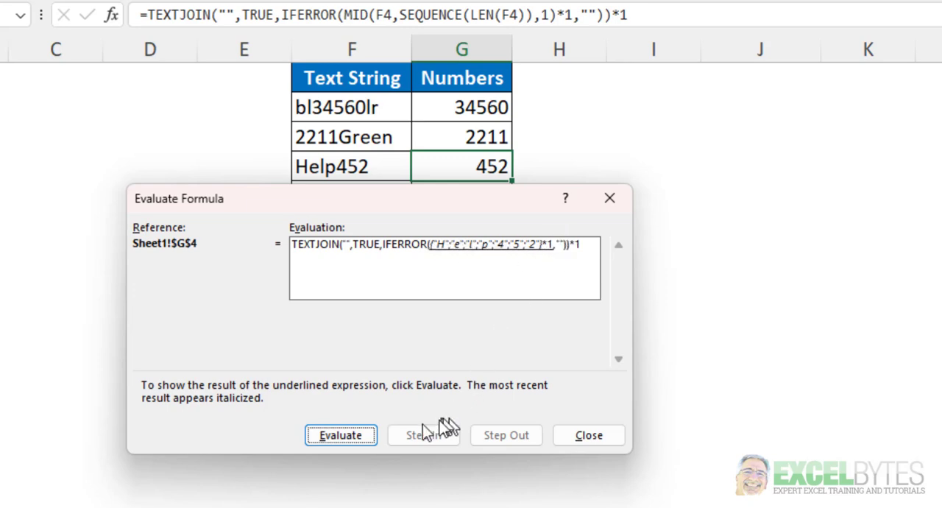
pyautogui.click(361, 442)
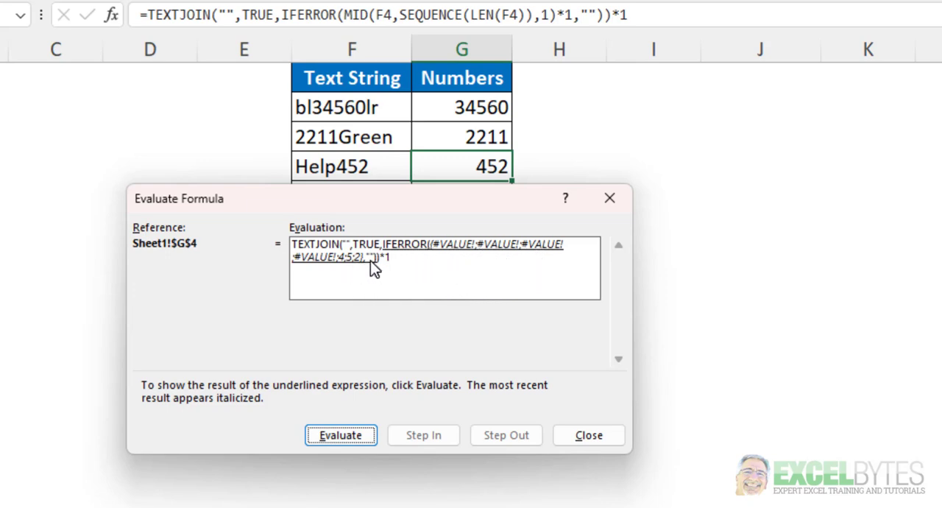
pyautogui.click(348, 437)
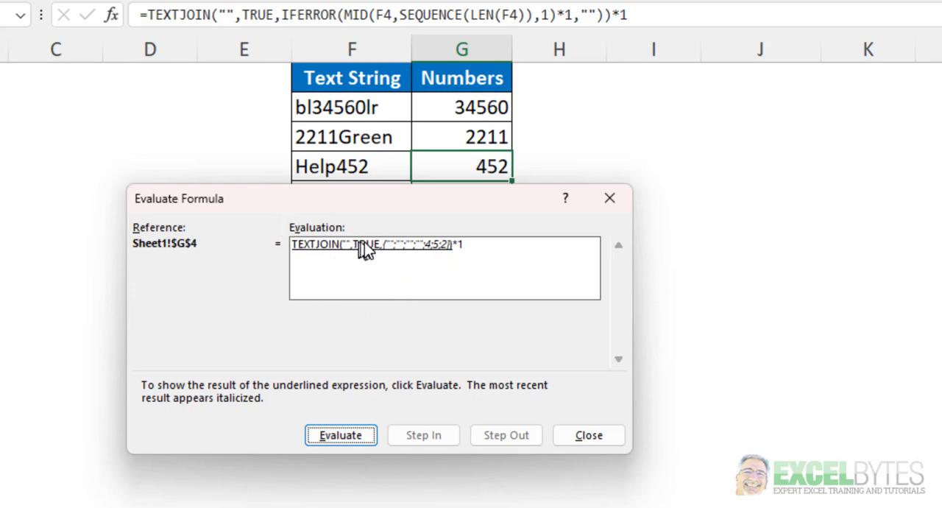
# - Evaluate the TEXTJOIN function and the final multiplication by 1, then close the formula evaluation
pyautogui.click(369, 435)
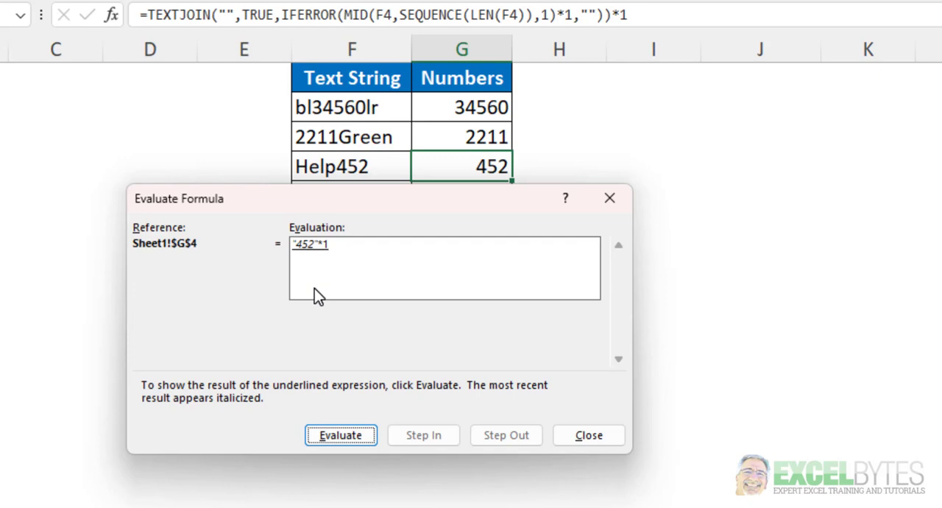
pyautogui.click(328, 441)
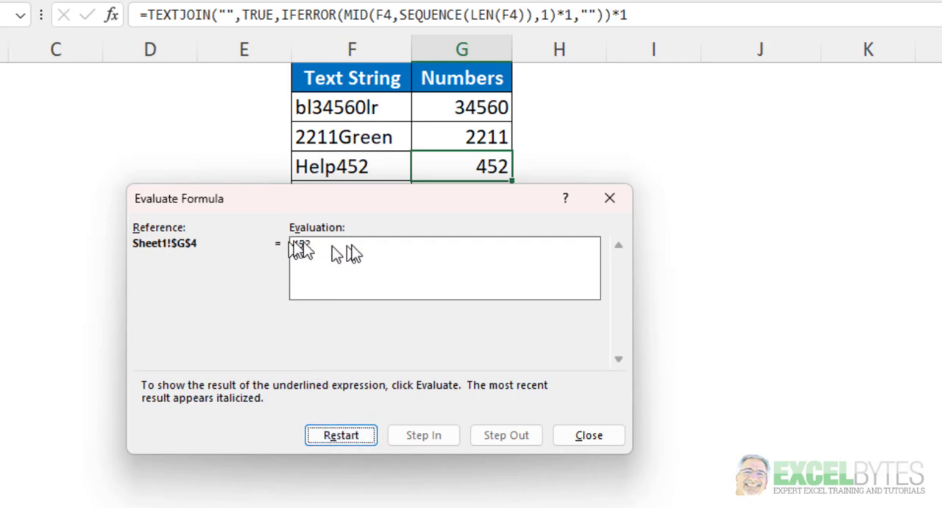
pyautogui.click(588, 436)
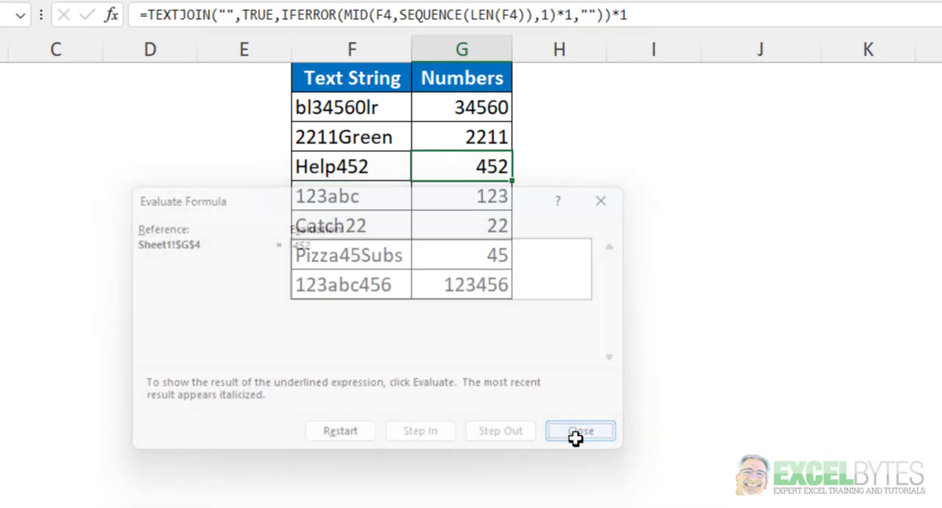